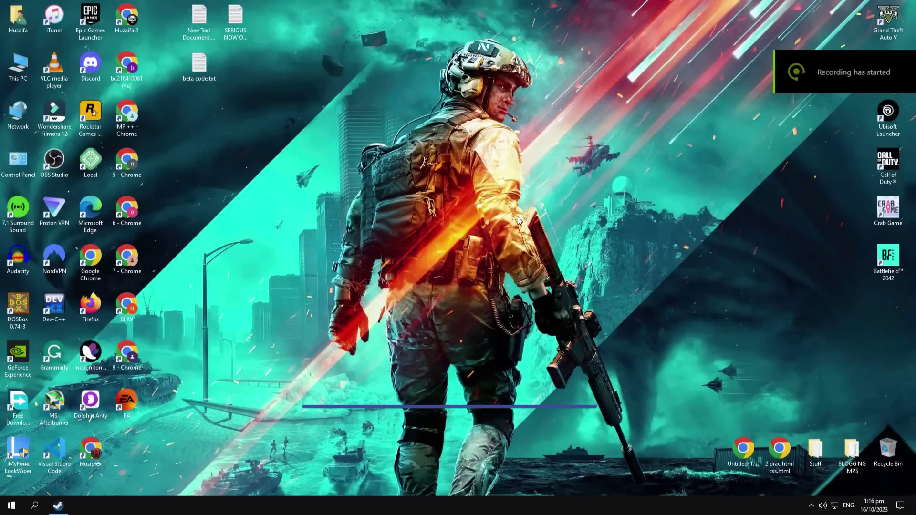
Open Steam and bring up the context menu for Battlefield 2042 in the library.
left_click(58, 505)
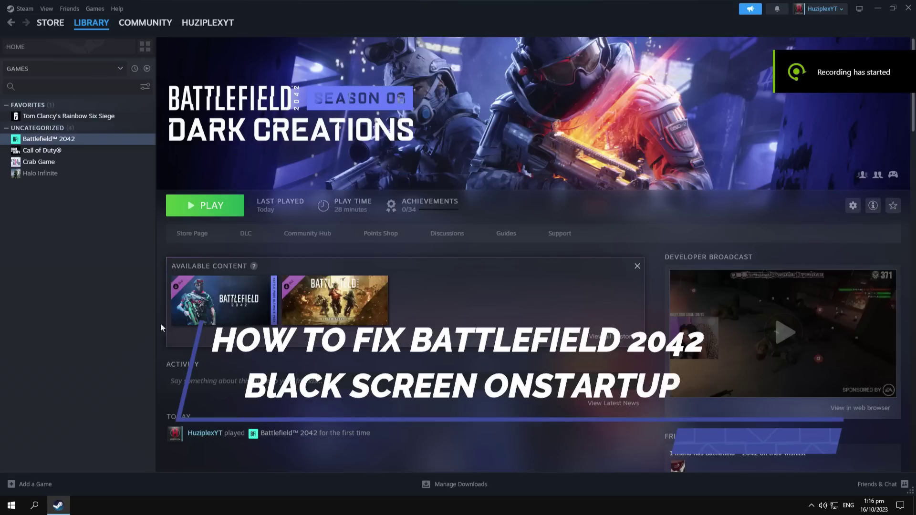
right_click(72, 140)
Turn off 'Enable the Steam Overlay while in-game' in Battlefield 2042's Properties.
left_click(97, 215)
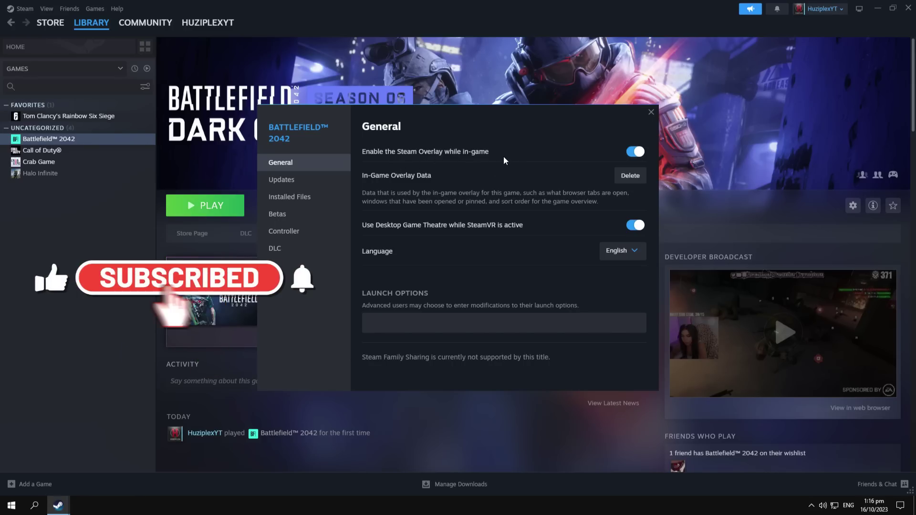
left_click(636, 152)
left_click(636, 225)
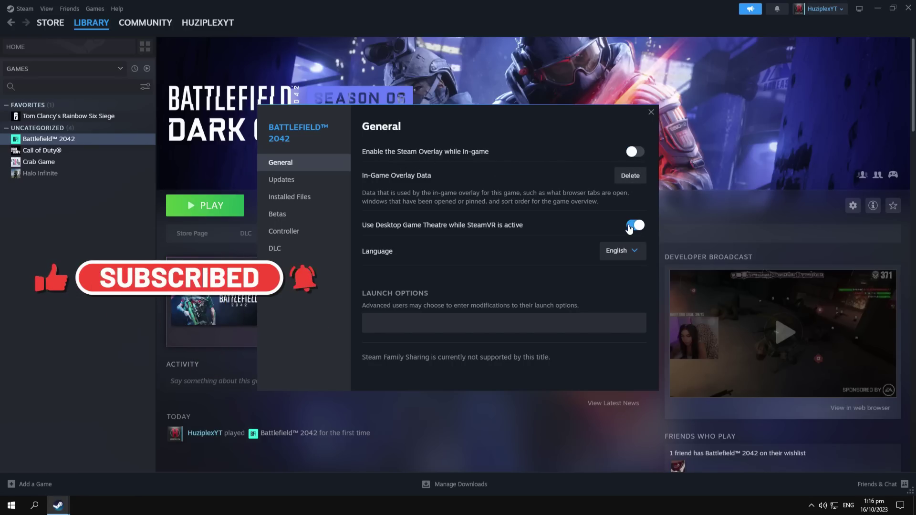
Review the Updates and Installed Files pages, then close Properties and minimise Steam.
left_click(296, 181)
left_click(304, 194)
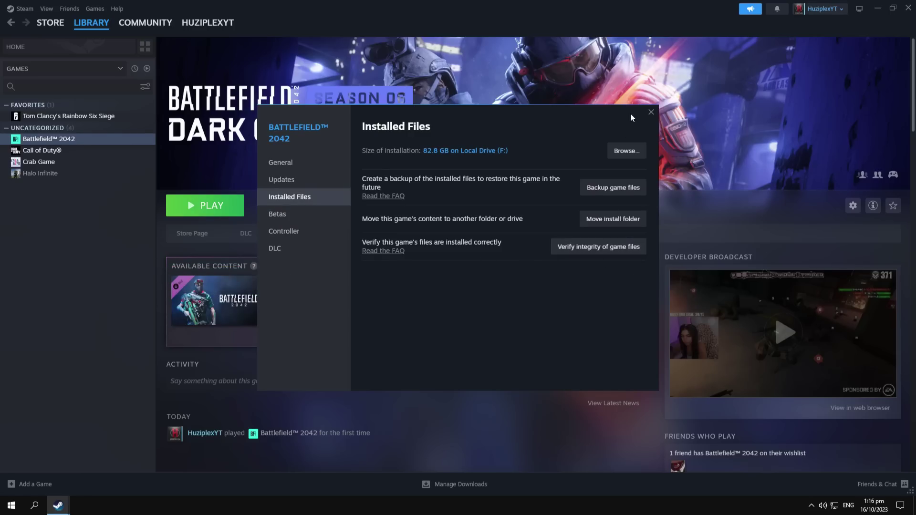
left_click(650, 113)
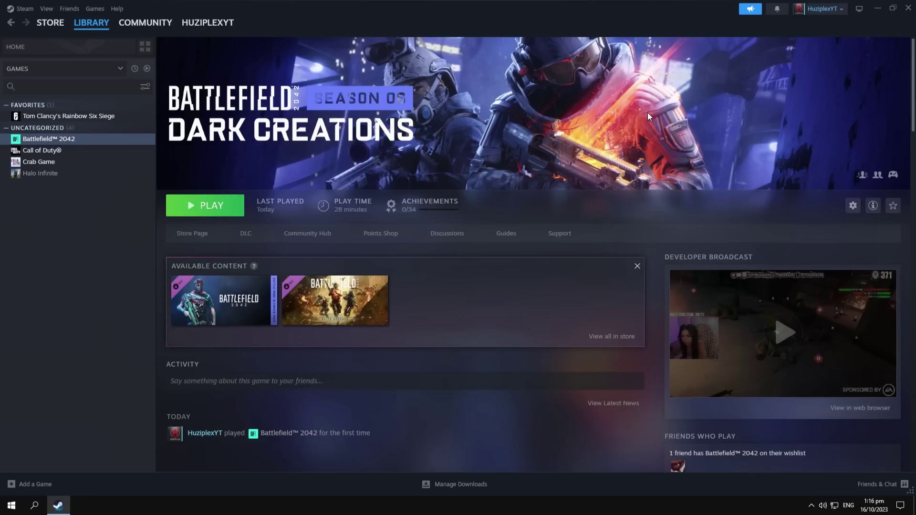
left_click(878, 8)
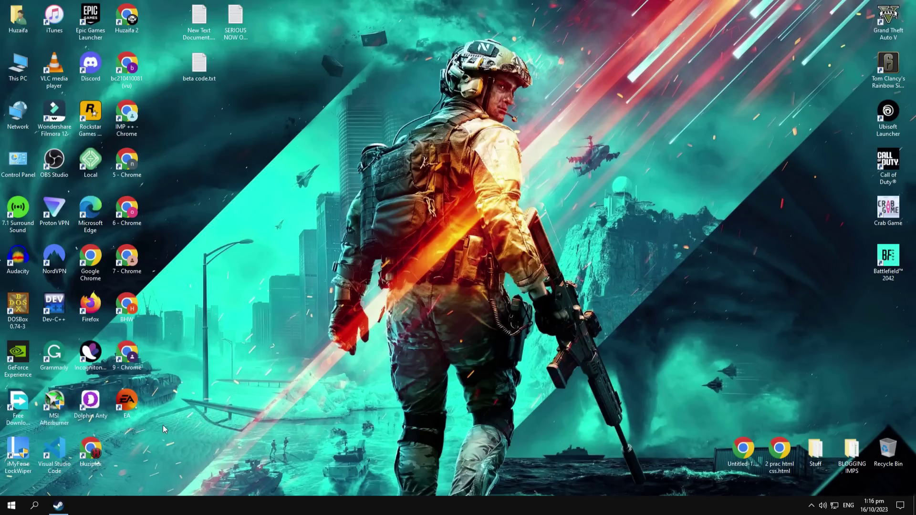
Open Update & Security in Settings to check for Windows updates, then close Settings.
left_click(11, 506)
left_click(12, 462)
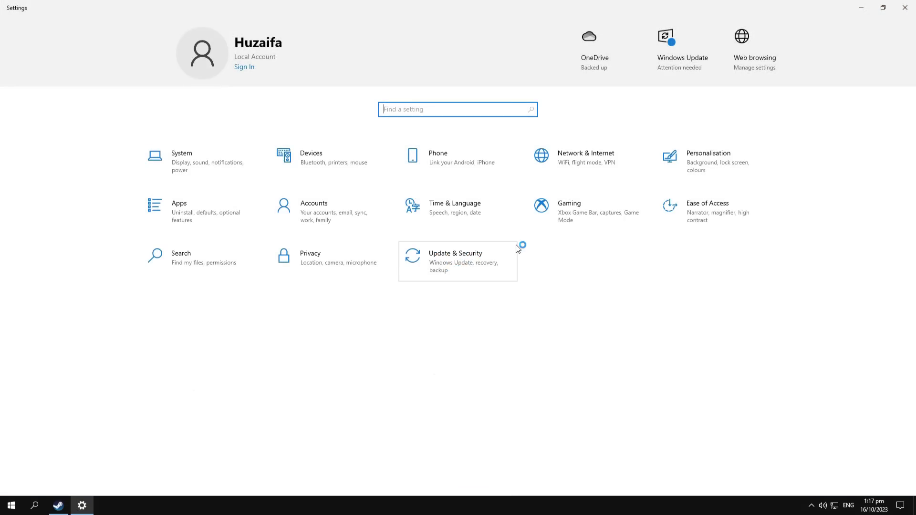
left_click(511, 248)
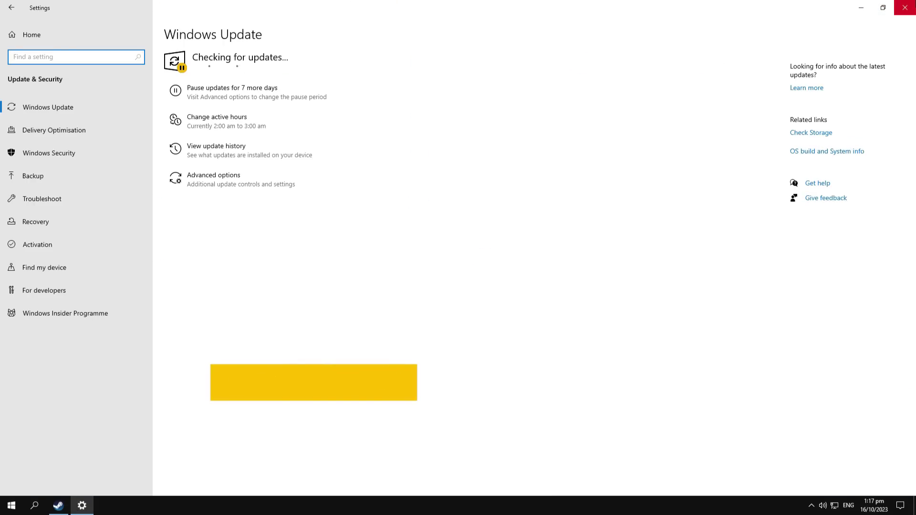
left_click(904, 8)
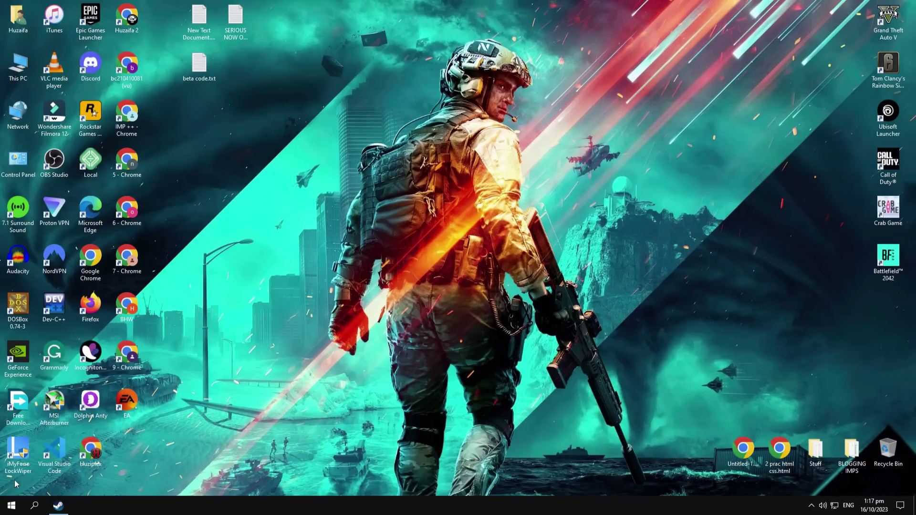
Search 'game mode', confirm the Game Mode toggle is On, then close Settings.
left_click(34, 505)
type("game mode")
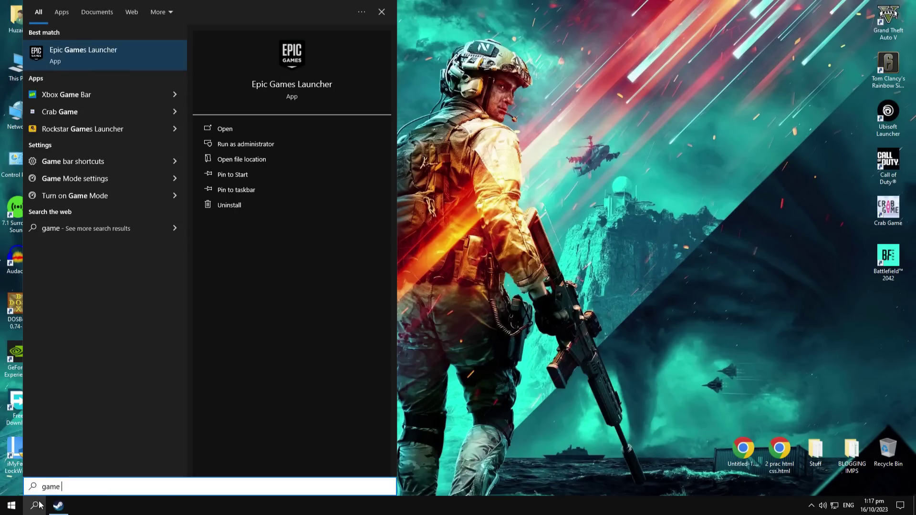
left_click(102, 56)
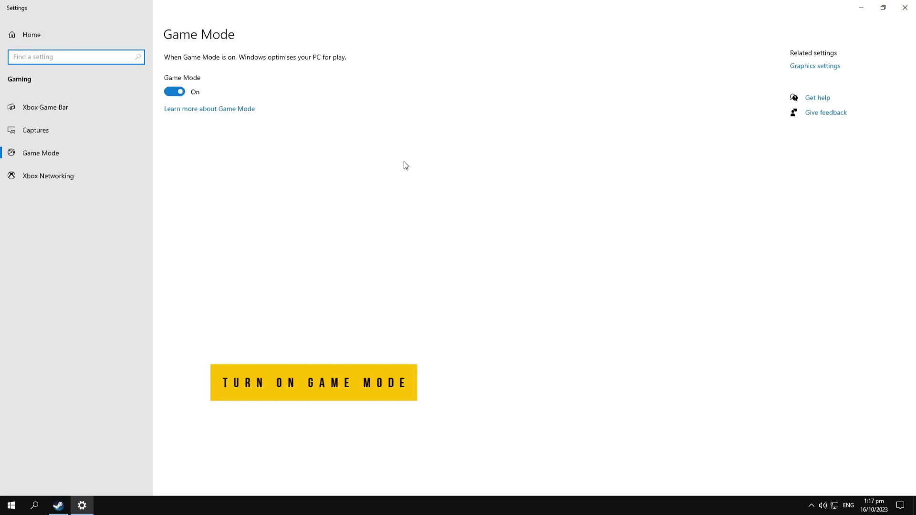
left_click(905, 8)
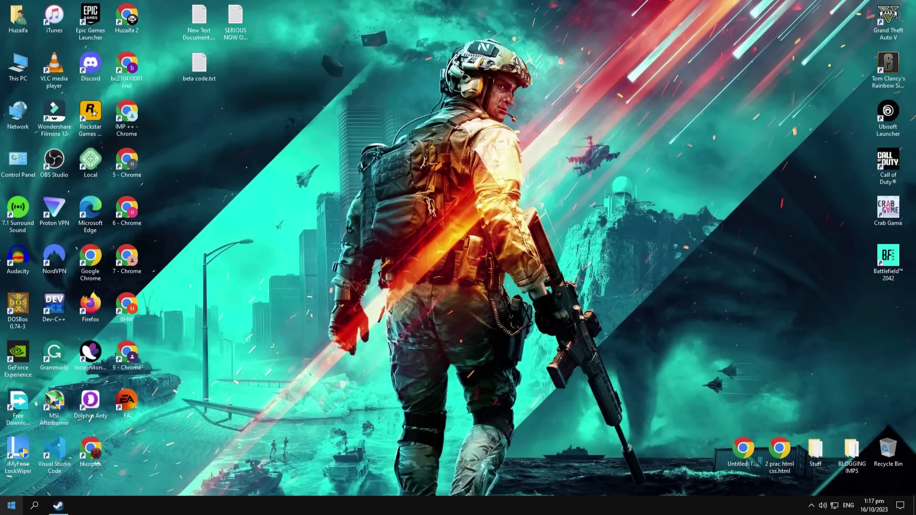
Open Graphics settings by searching 'graphics'.
left_click(11, 505)
left_click(35, 506)
type("graphics")
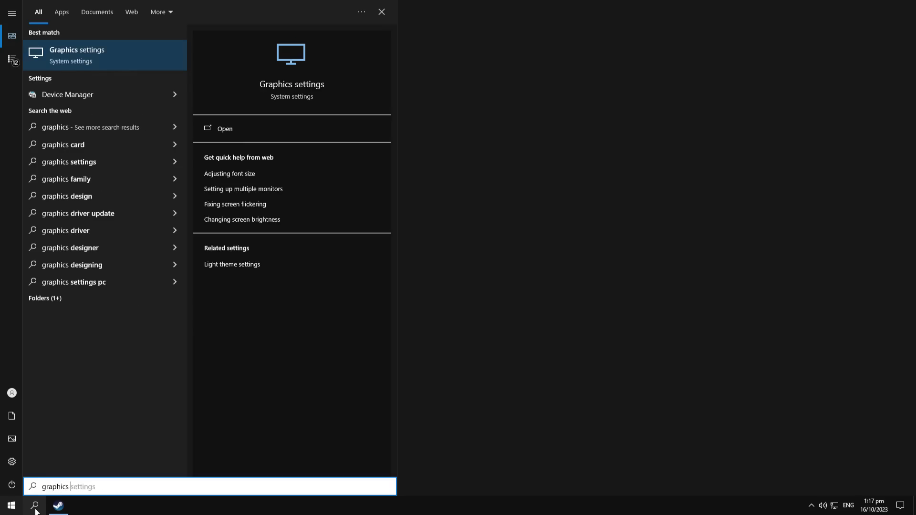
key("Return")
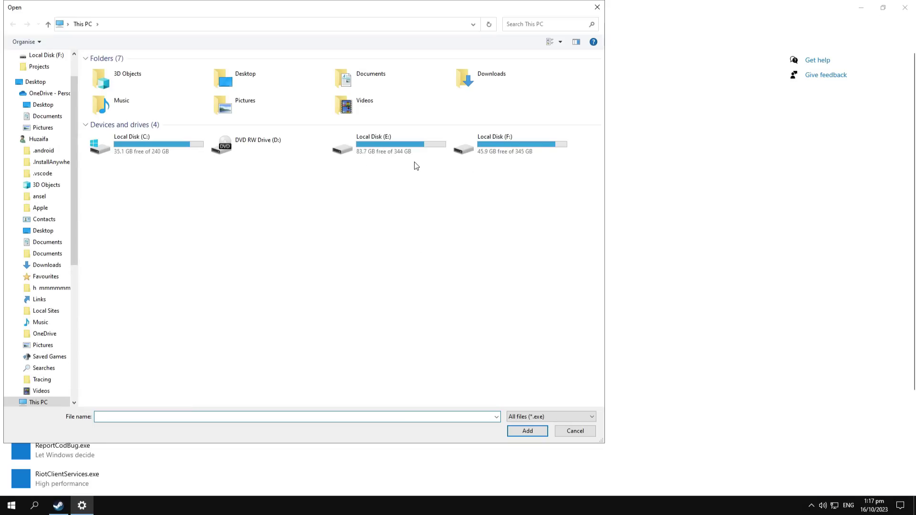
Add BF2042.exe from F:\halo steam\steamapps\common\Battlefield 2042 to the graphics preference list.
double_click(530, 147)
double_click(288, 69)
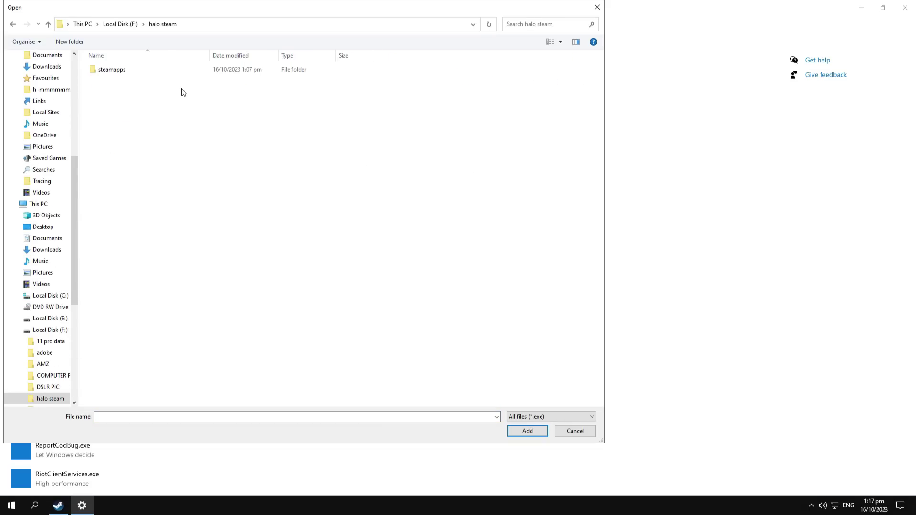
double_click(127, 71)
double_click(109, 69)
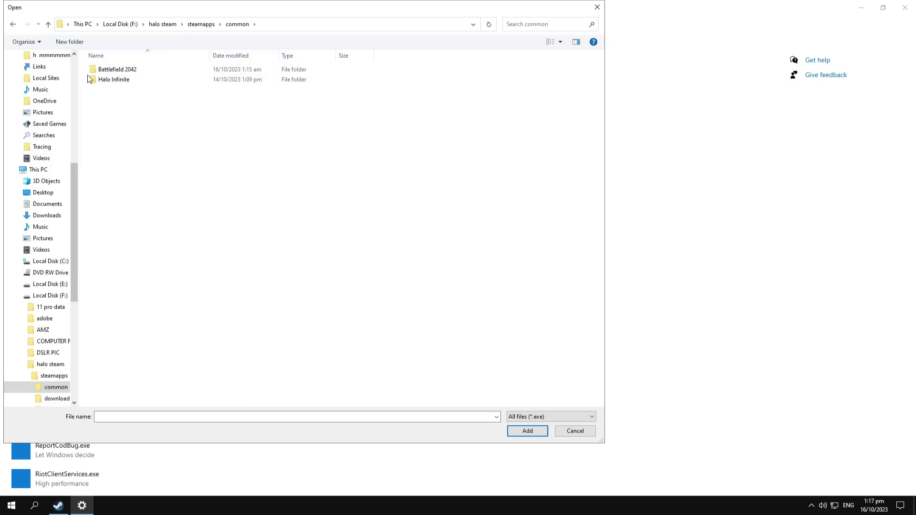
double_click(134, 70)
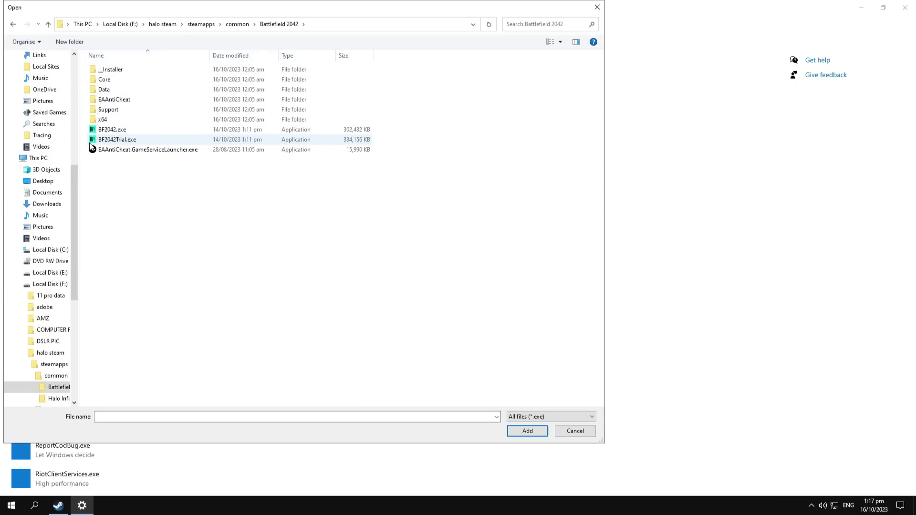
left_click(126, 133)
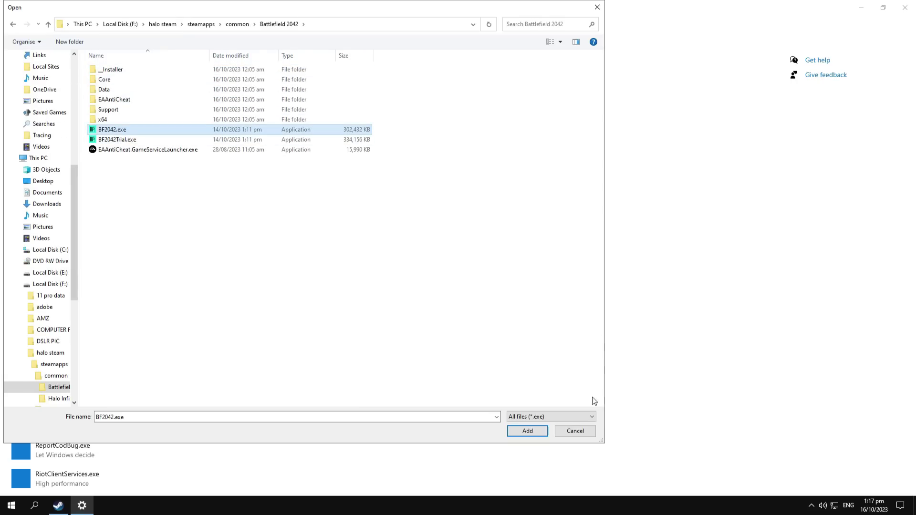
left_click(536, 431)
Set Battlefield 2042's graphics preference to High performance, save it, and close Settings.
left_click(151, 326)
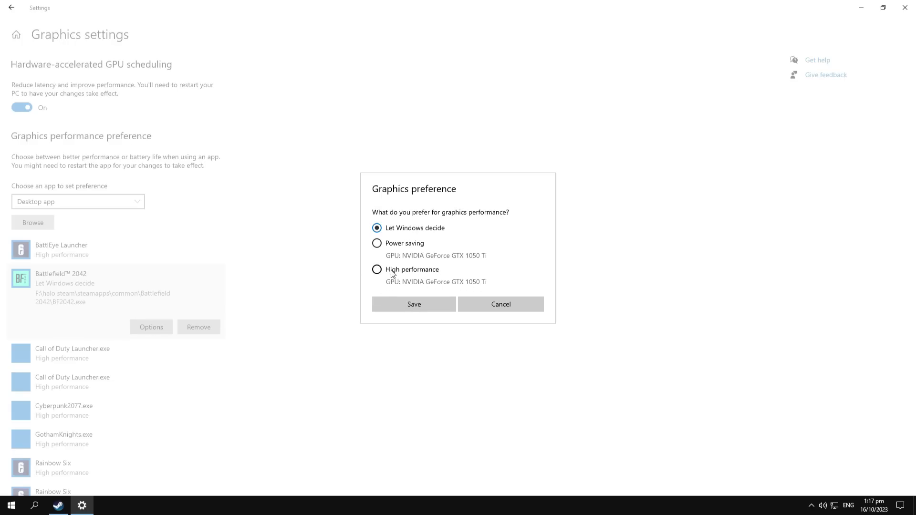
left_click(414, 306)
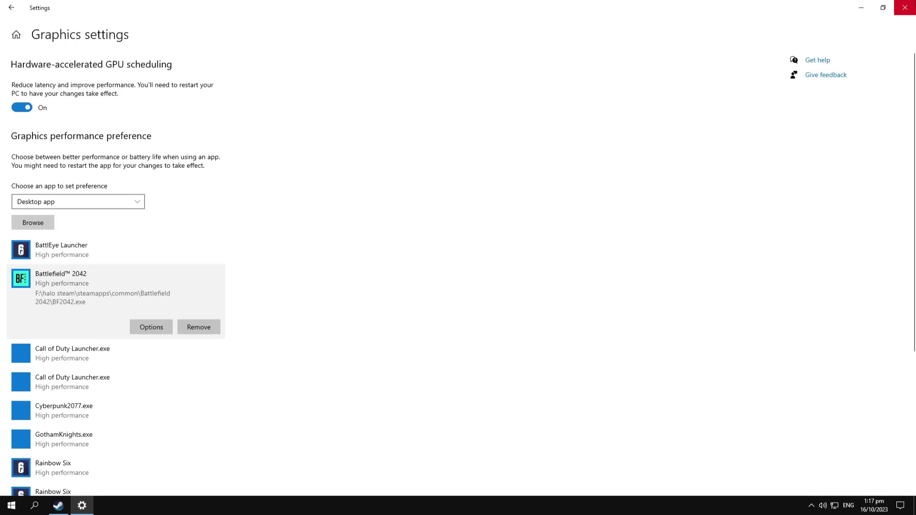
left_click(905, 7)
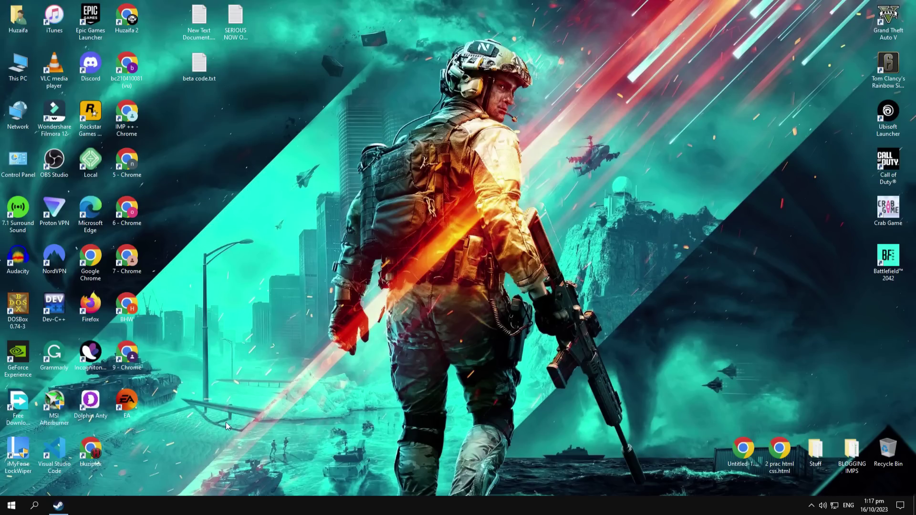
Open the firewall's allowed apps list via 'firewall' search, unlock it, and jump to Battlefield 2042.
left_click(34, 506)
type("fi")
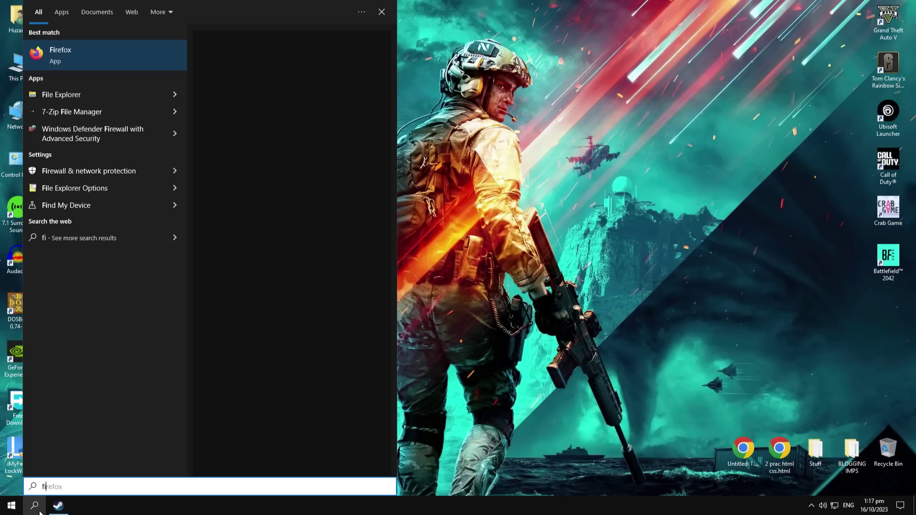
type("rewall")
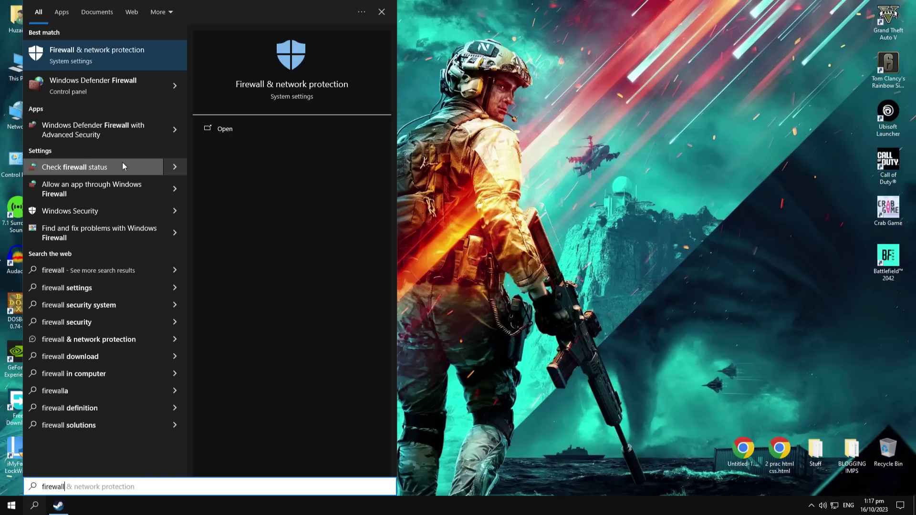
left_click(113, 88)
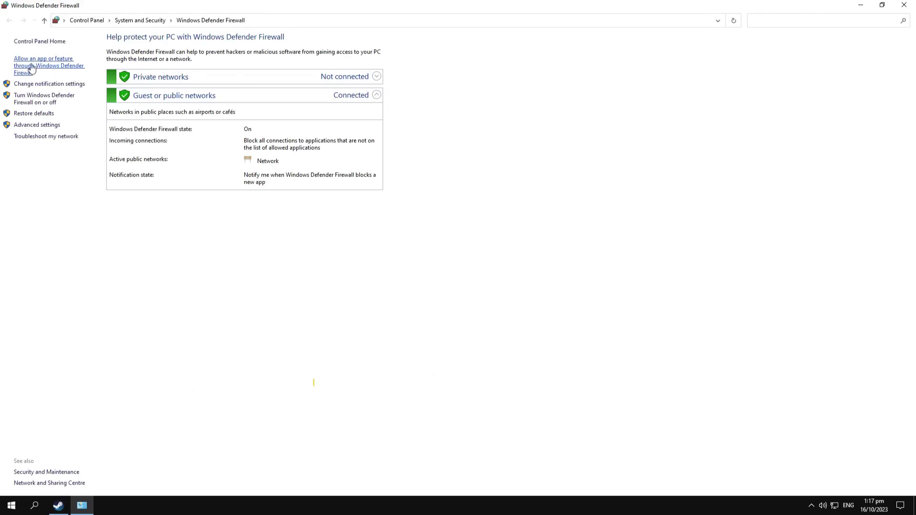
left_click(48, 66)
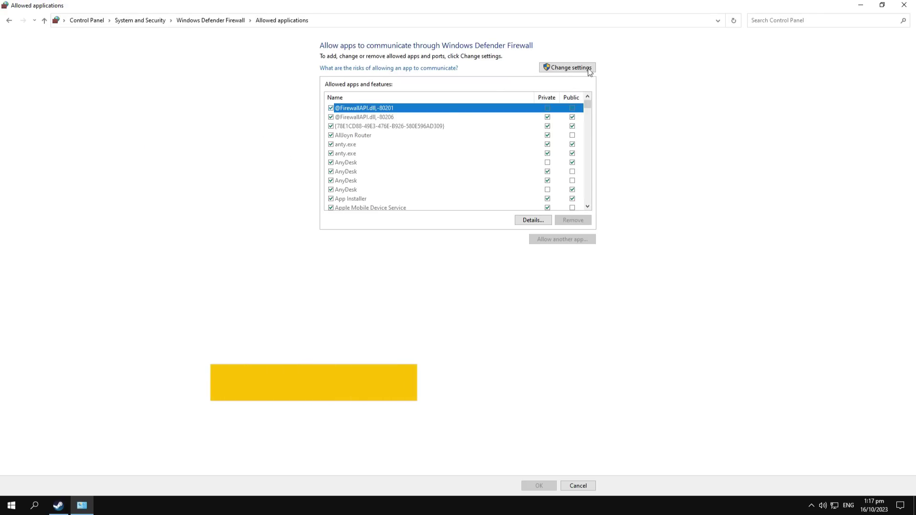
left_click(553, 69)
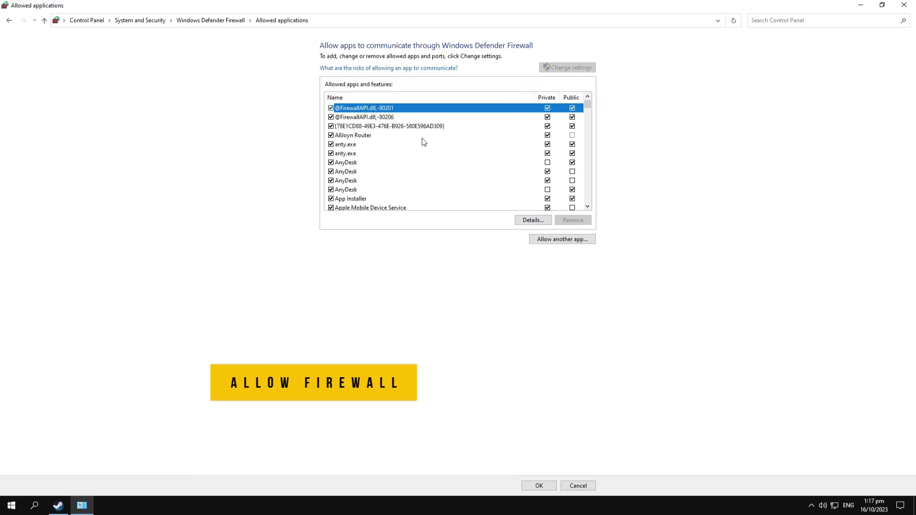
key("b")
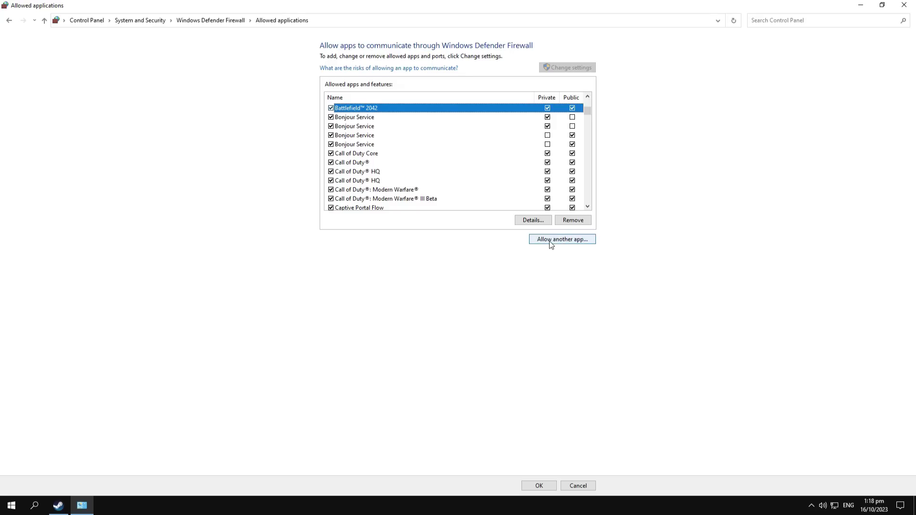
Try allowing BF2042.exe on Private and Public networks, then dismiss the already-an-exception message.
left_click(571, 239)
left_click(524, 299)
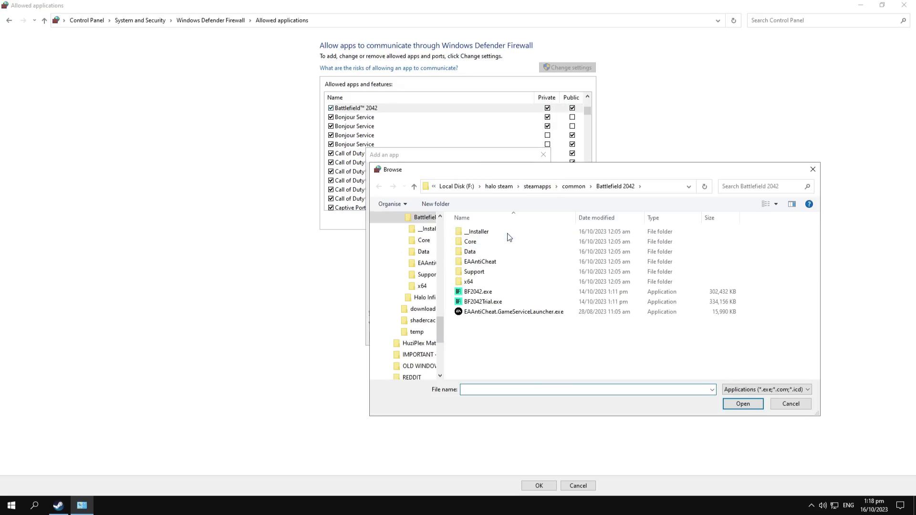
left_click(465, 293)
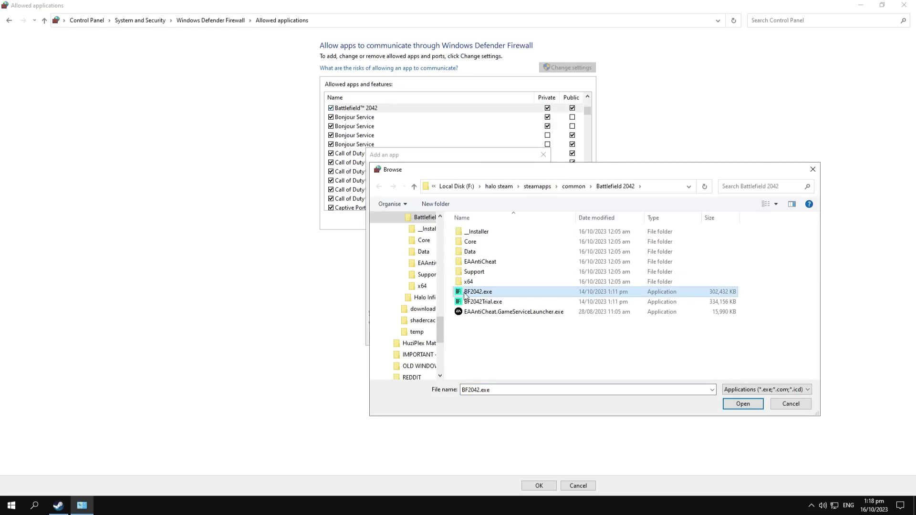
left_click(743, 404)
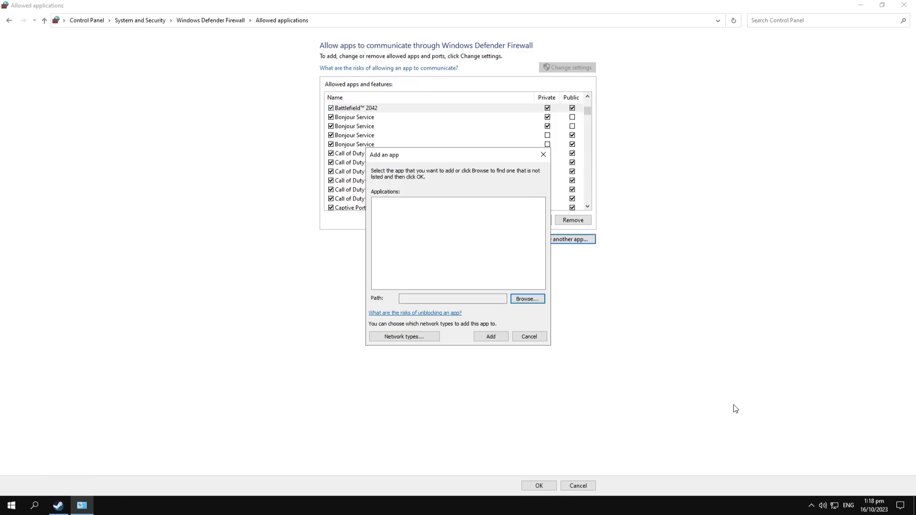
left_click(428, 336)
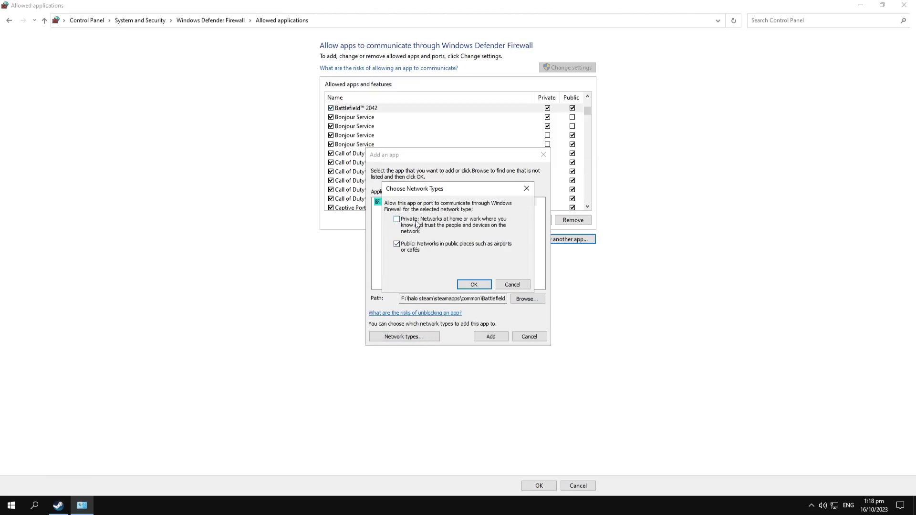
left_click(475, 285)
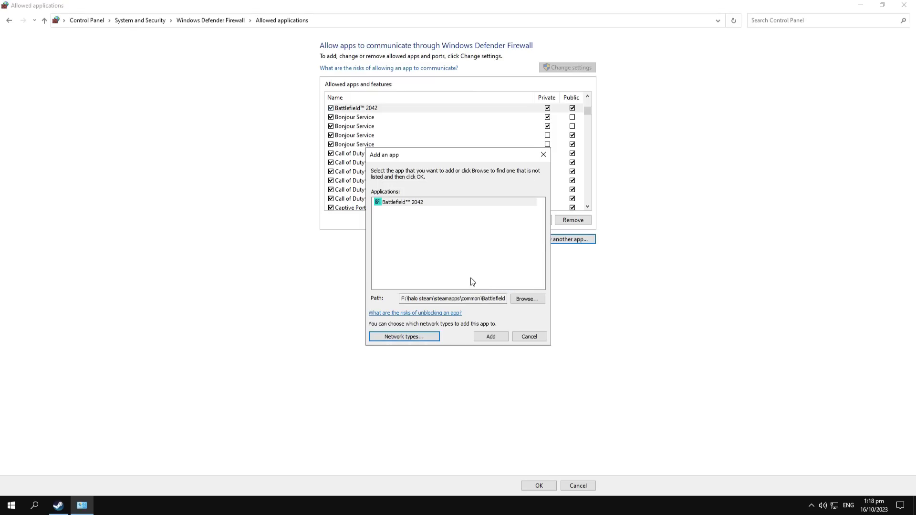
left_click(491, 336)
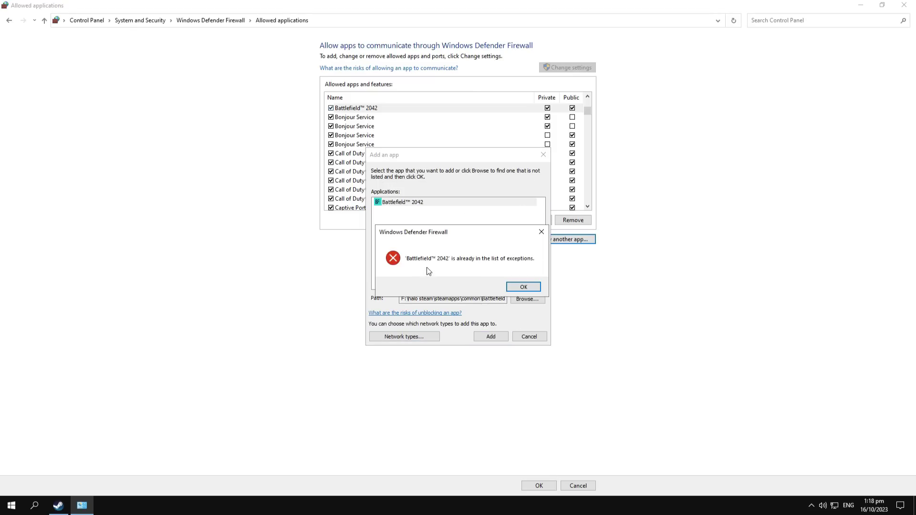
left_click(524, 287)
left_click(529, 337)
Launch the Windows Security app by searching 'window'.
left_click(41, 511)
type("window")
key("Return")
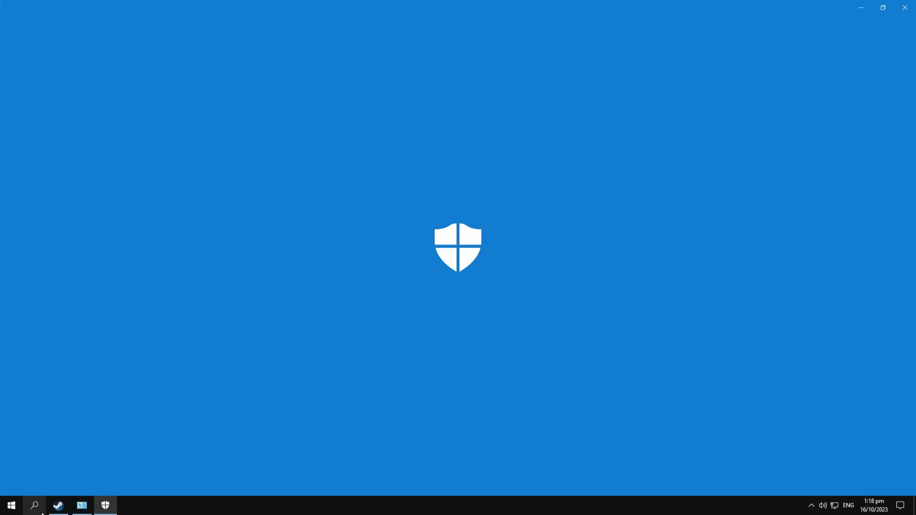
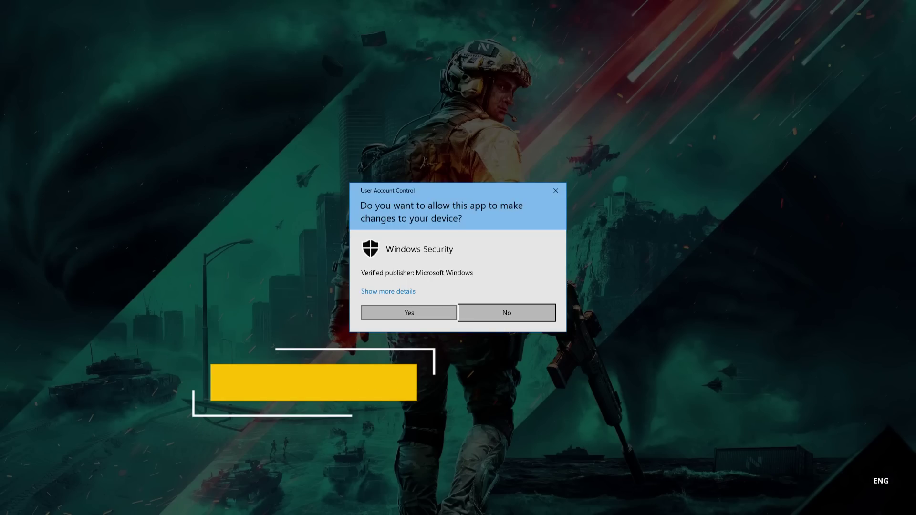
Switch Microsoft Defender real-time protection to Off, then go to the 'Add or remove exclusions' page.
left_click(409, 312)
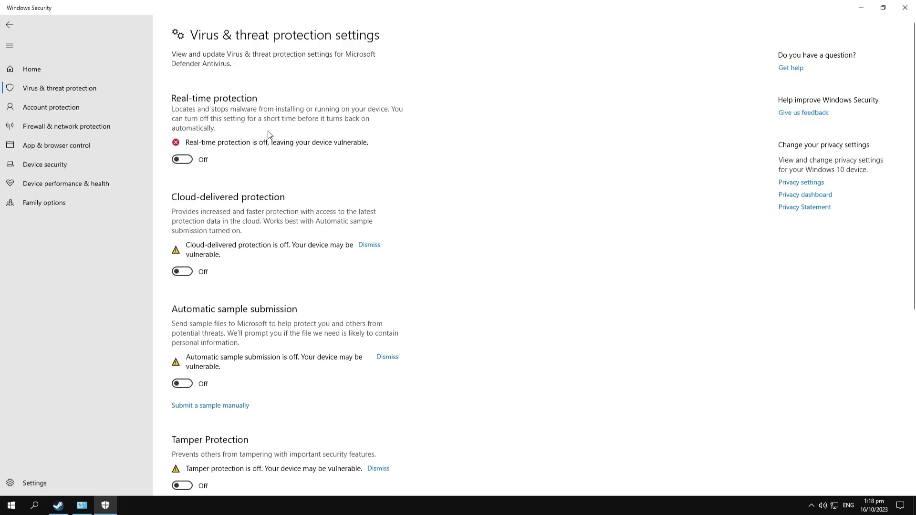
scroll(312, 340, "down", 5)
left_click(216, 465)
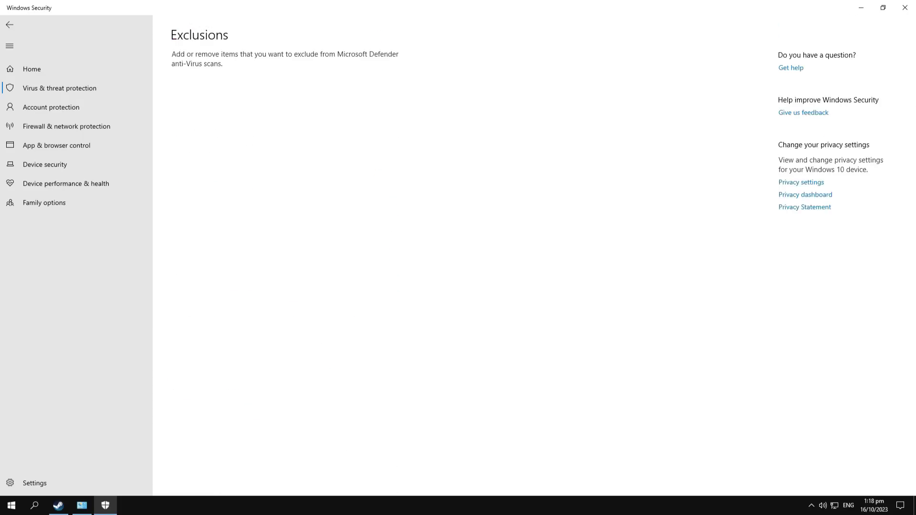
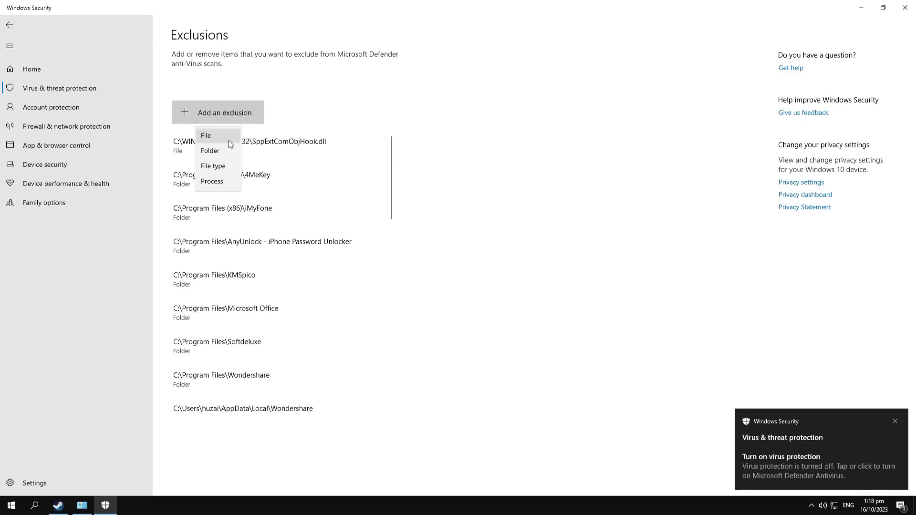
Choose Folder as the type of the new Defender exclusion.
left_click(213, 151)
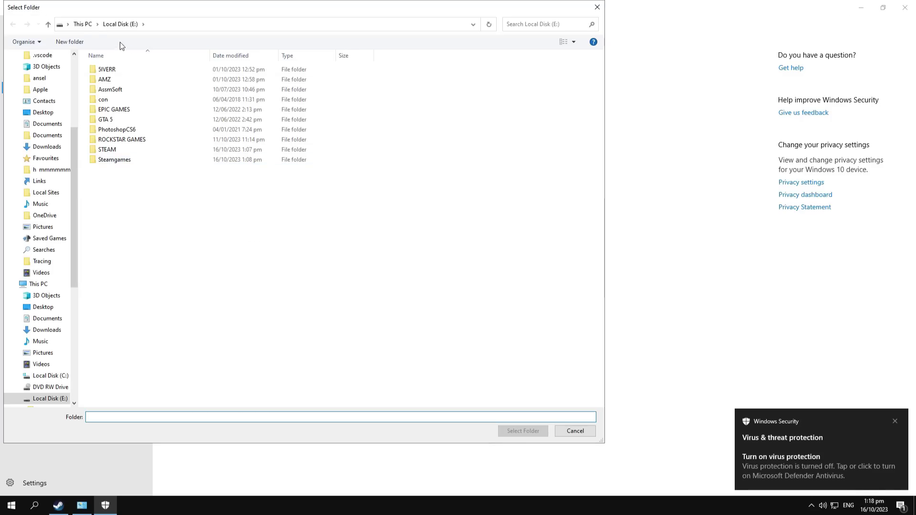
Add F:\halo steam\steamapps\common\Battlefield 2042 as an excluded folder.
left_click(85, 26)
double_click(477, 143)
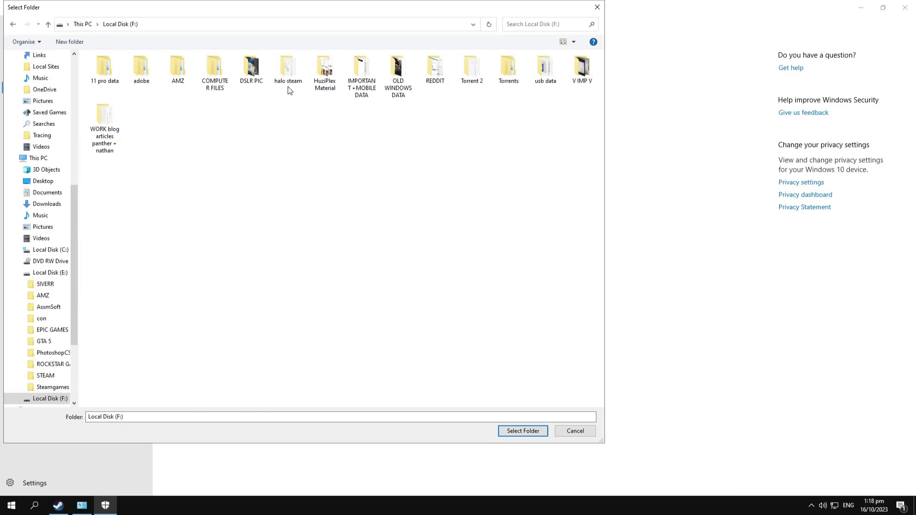
double_click(295, 81)
double_click(130, 70)
left_click(125, 70)
double_click(124, 70)
left_click(127, 71)
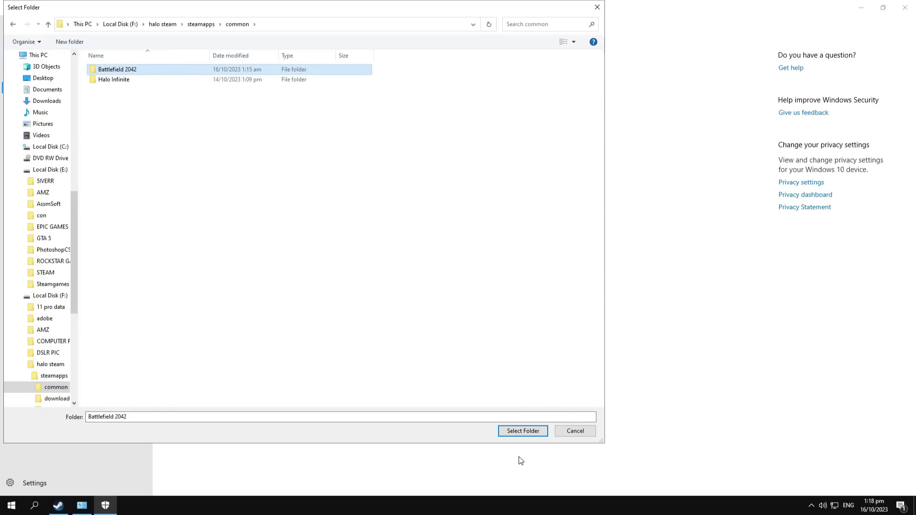
left_click(523, 431)
Launch Battlefield 2042 from its desktop shortcut.
scroll(337, 234, "down", 5)
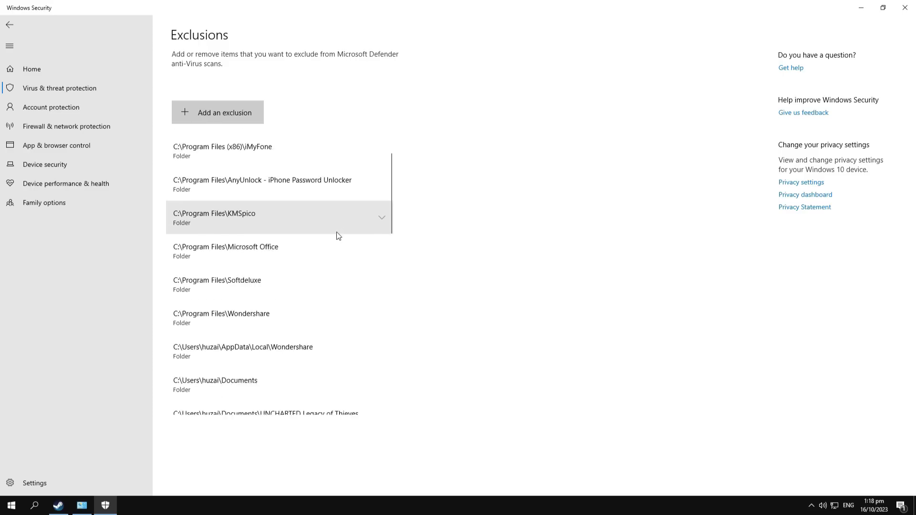
scroll(343, 296, "down", 6)
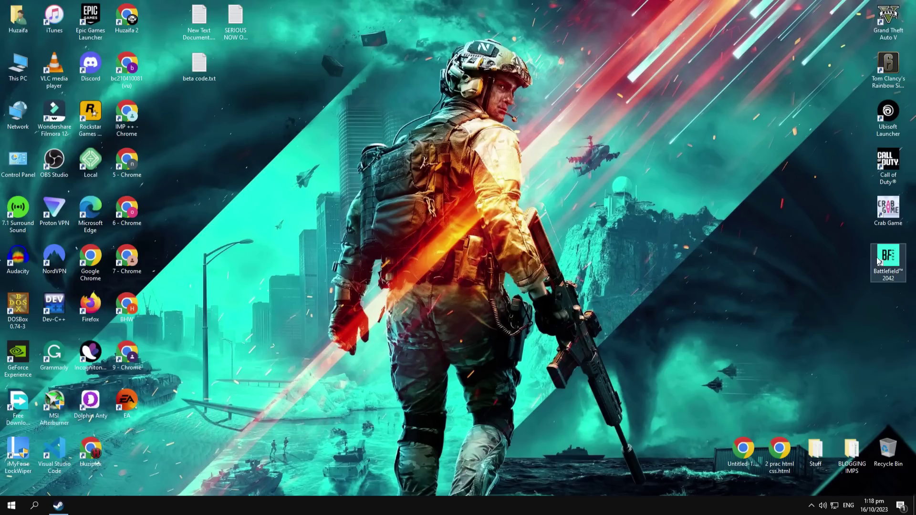
right_click(888, 258)
left_click(823, 264)
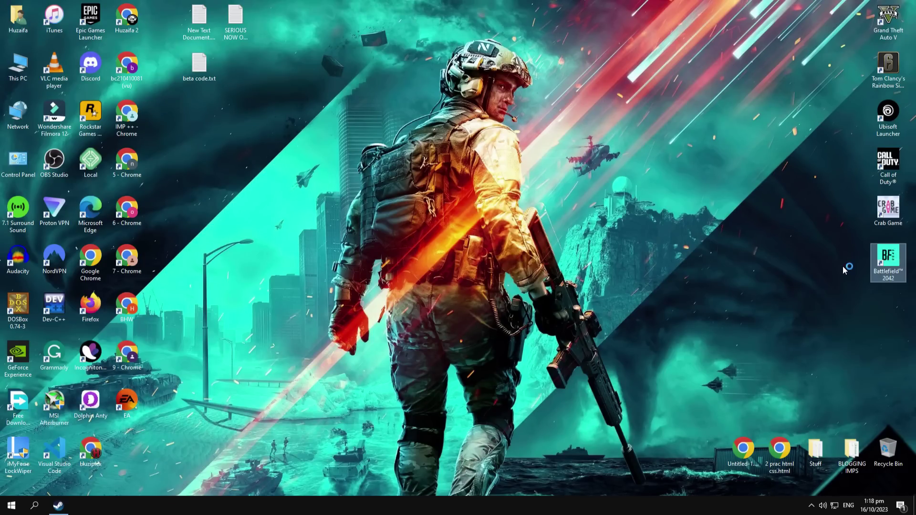